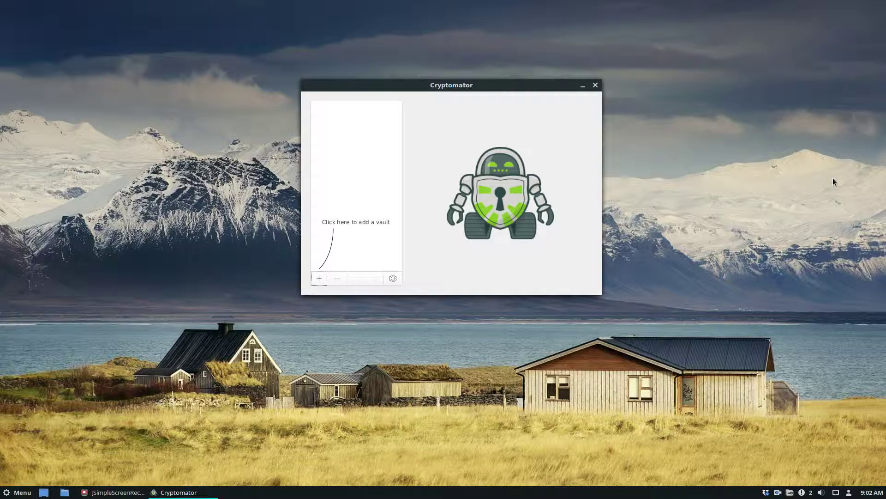
Start creating a new vault in the home Dropbox folder and name it test-run.
left_click_drag(512, 86, 524, 78)
left_click(327, 270)
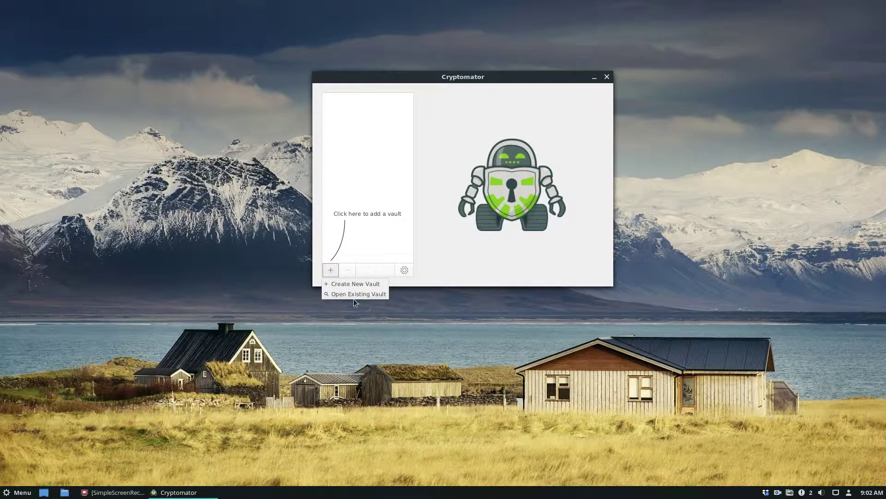
left_click(347, 284)
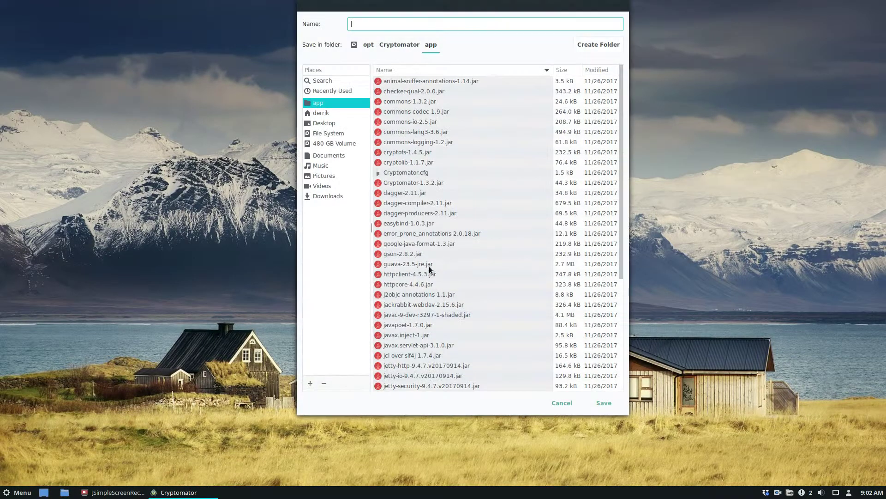
left_click(321, 112)
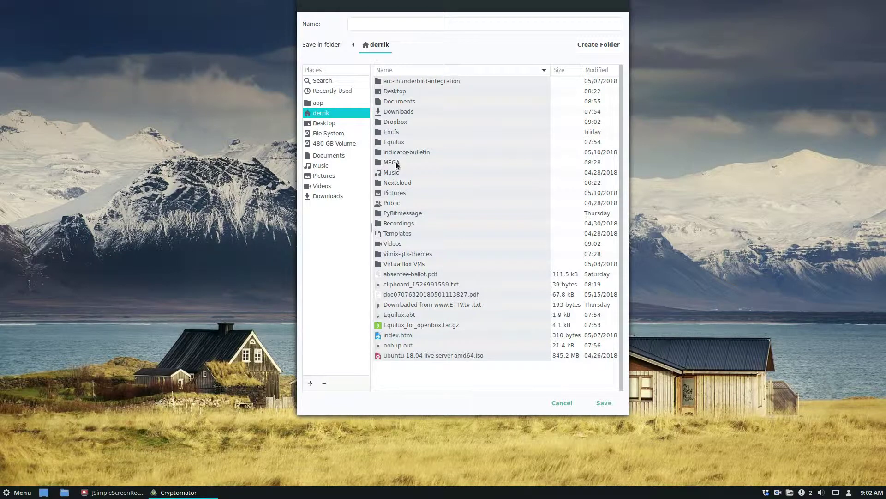
double_click(394, 121)
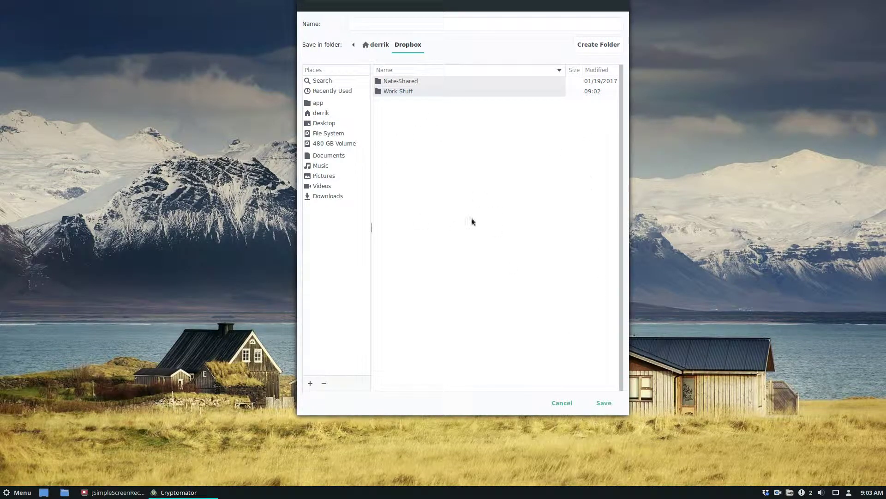
left_click(382, 25)
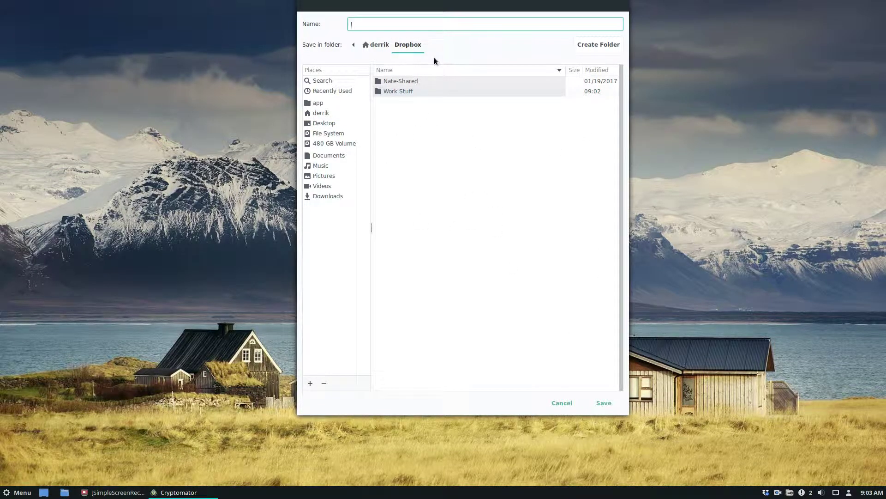
type("test-ruu")
Save the vault, then open Dropbox/test-run in Nemo to show it has 0 items.
left_click(611, 400)
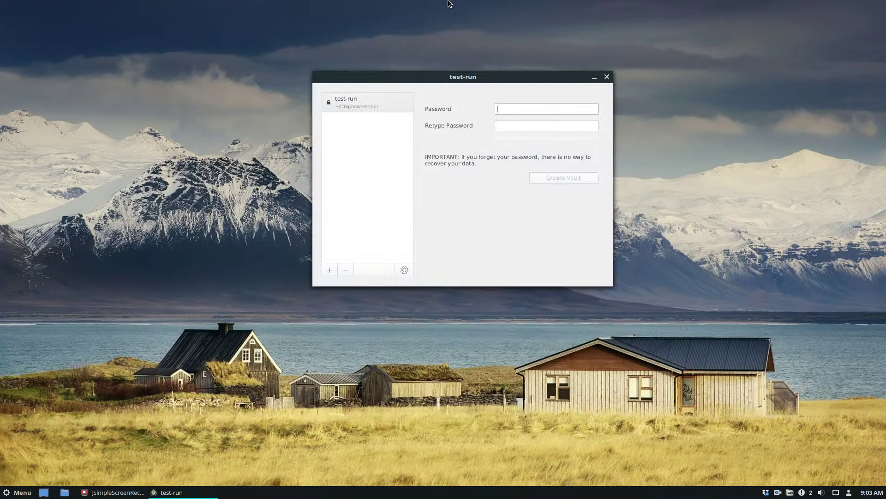
left_click(65, 493)
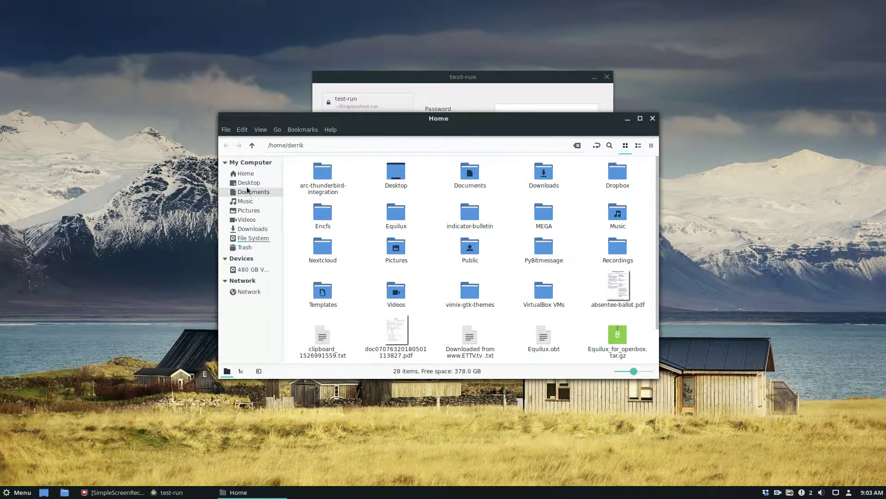
left_click(248, 183)
left_click(245, 173)
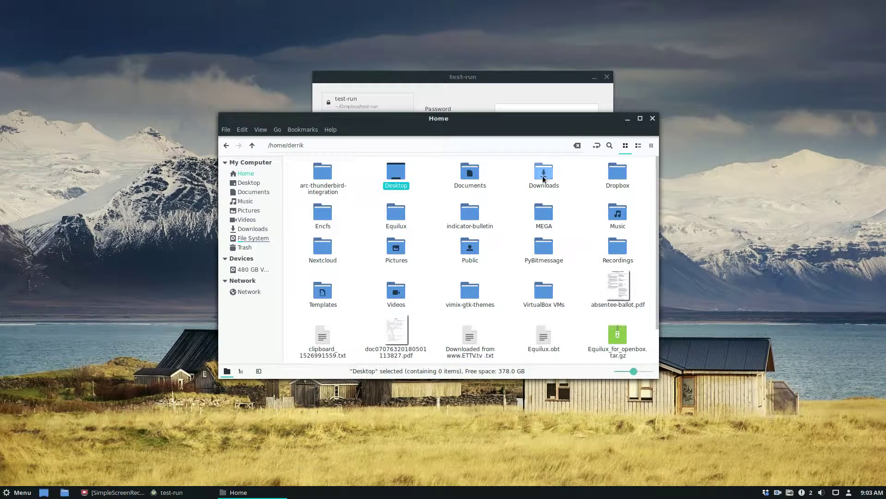
double_click(619, 178)
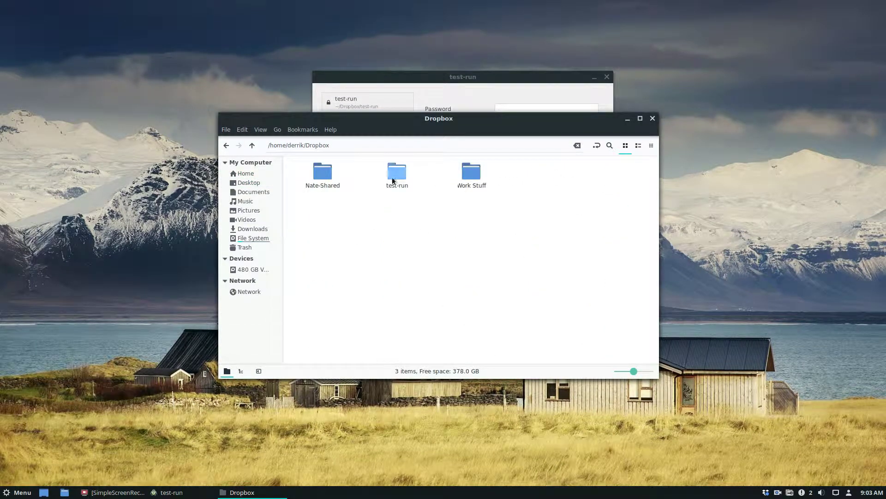
double_click(393, 180)
key("alt+Left")
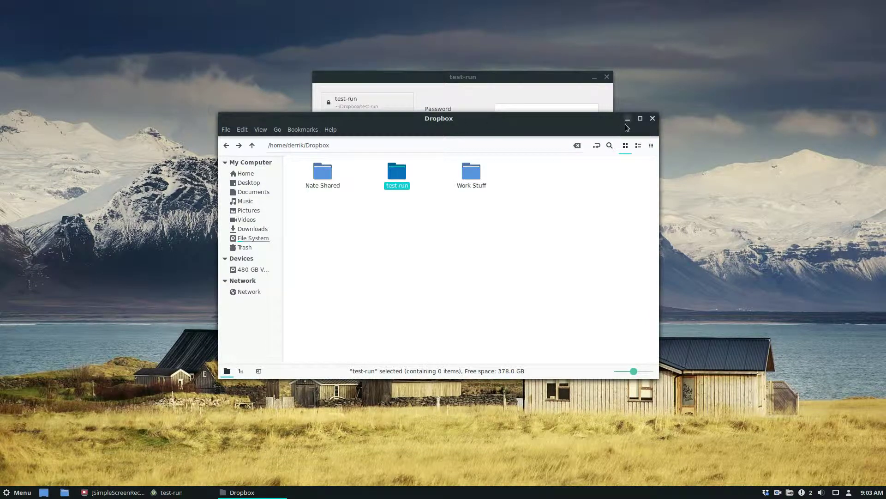
key("alt+Right")
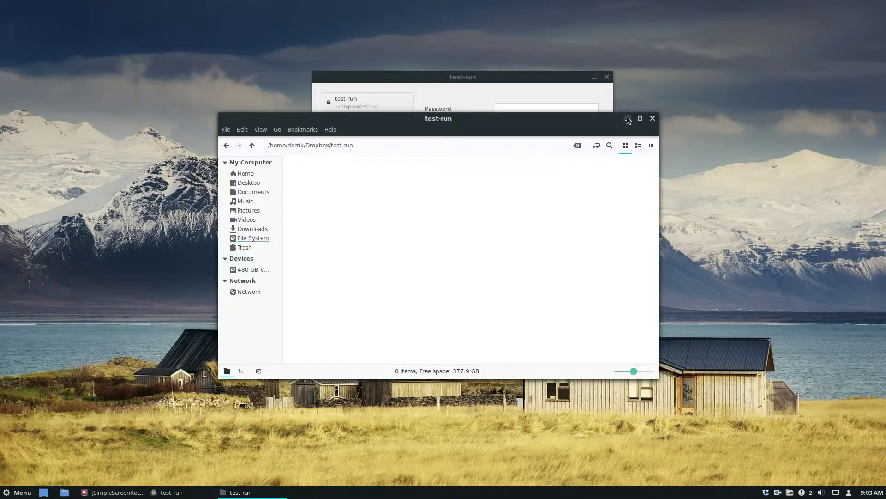
Enter and confirm a strong password for test-run, then create the vault.
left_click(627, 118)
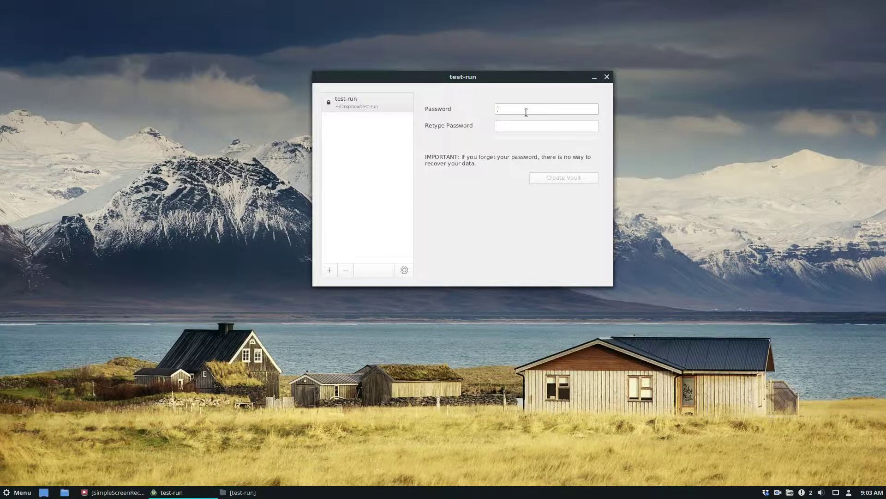
type("************")
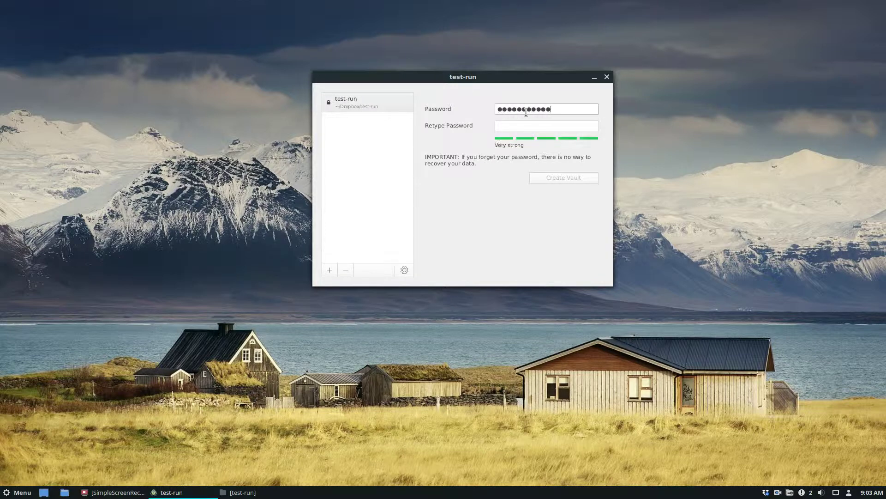
type("****")
key("Tab")
type("***")
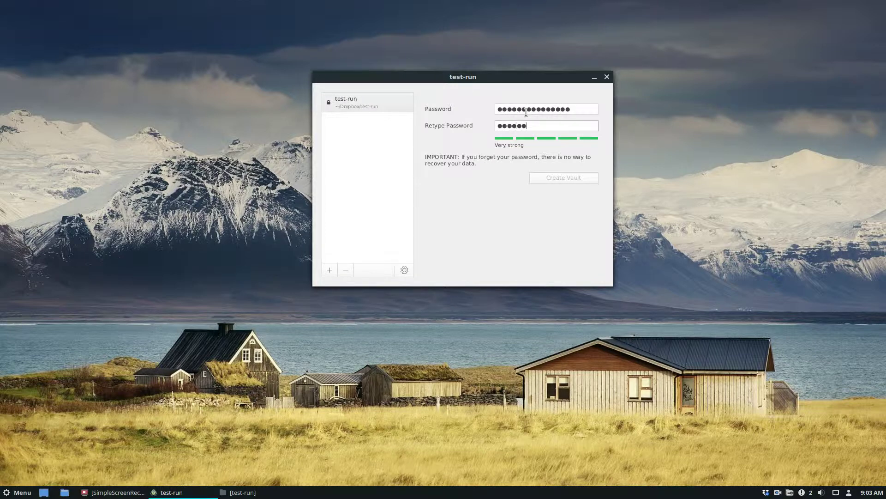
key("BackSpace")
key("BackSpace")
key("BackSpace")
key("BackSpace")
key("BackSpace")
key("BackSpace")
type("***************")
left_click(550, 178)
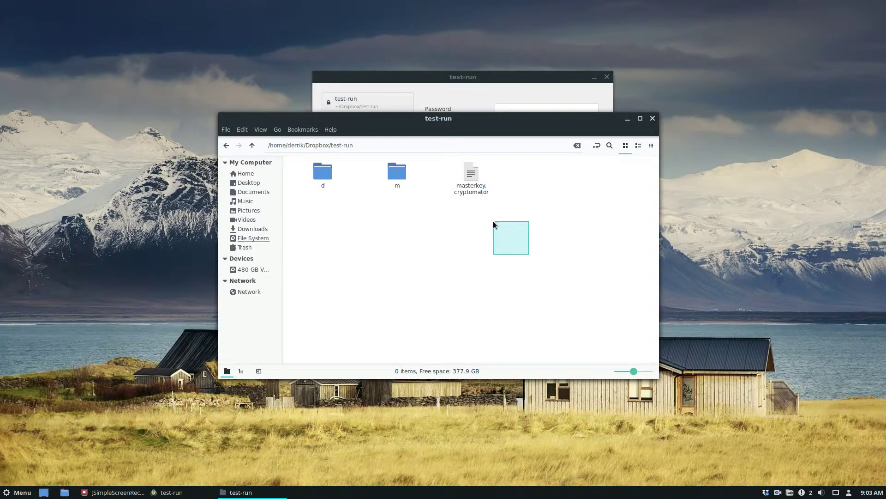
Unlock the test-run vault with its password after one failed attempt.
left_click_drag(493, 221, 485, 207)
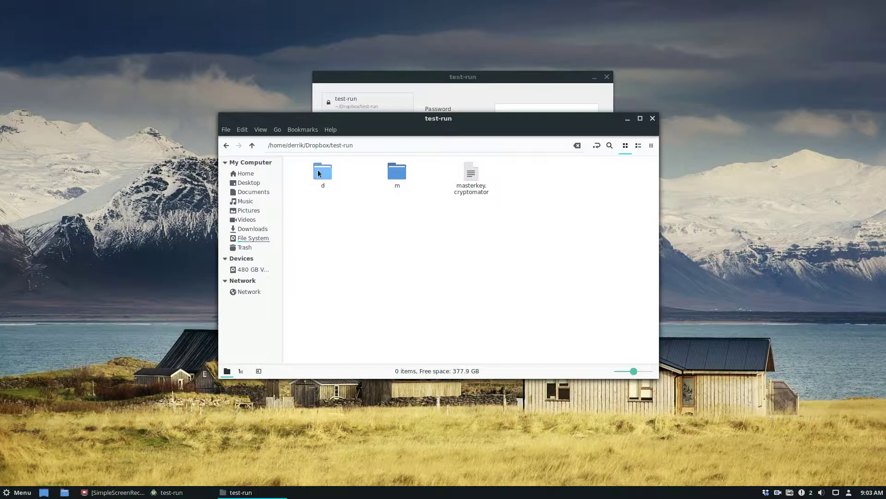
left_click_drag(428, 242, 504, 232)
right_click(545, 216)
left_click(602, 149)
left_click(628, 121)
type("password")
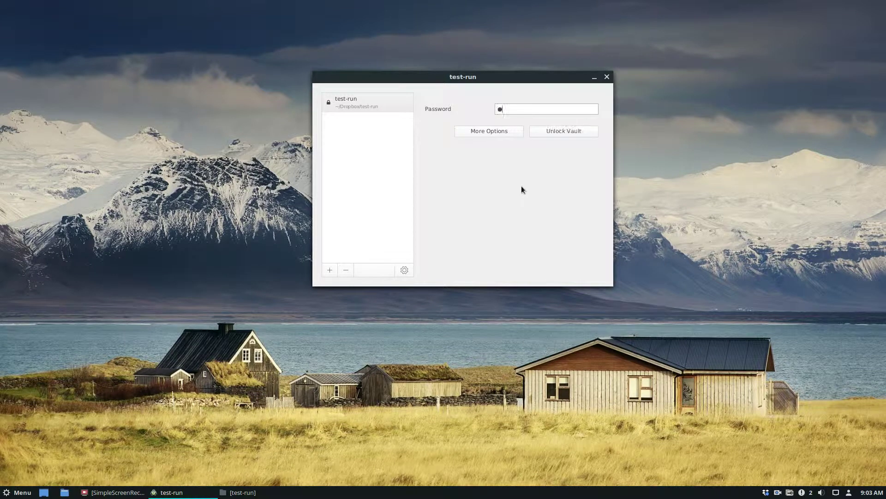
key("Return")
type("password1234567")
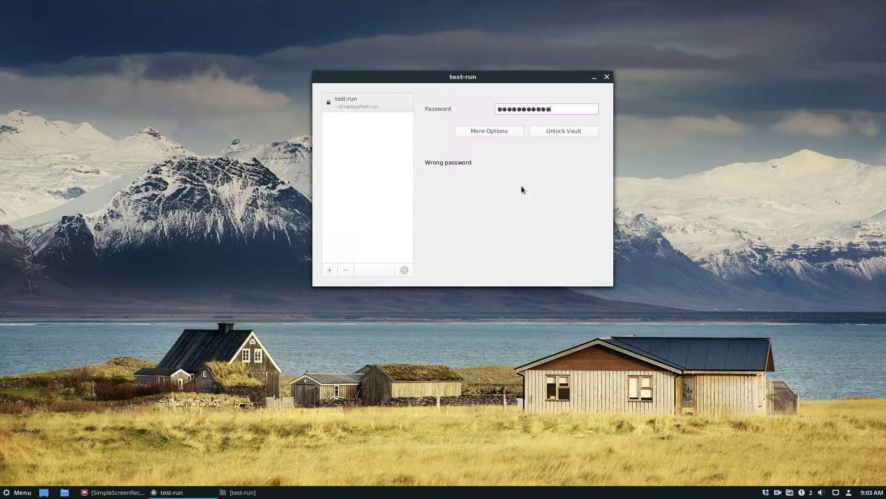
key("Return")
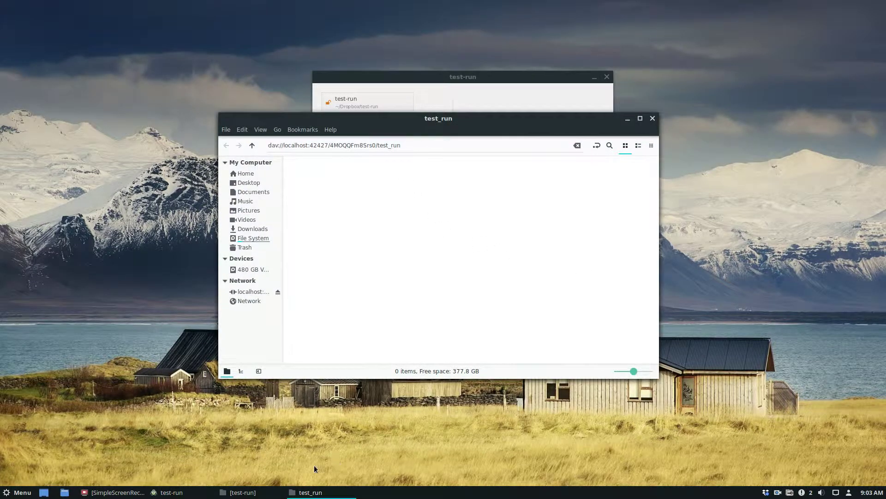
Open the Home folder in a new Nemo window, with the vault window minimized.
left_click(242, 492)
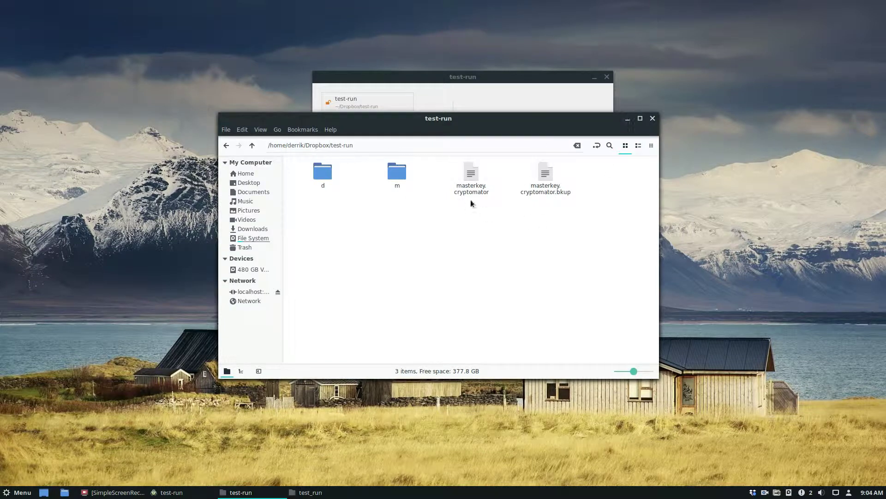
left_click_drag(471, 198, 545, 312)
left_click(628, 118)
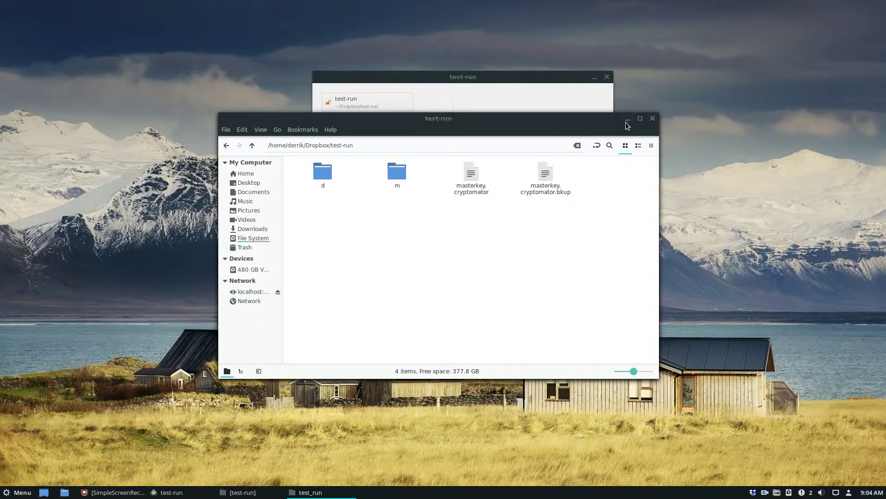
right_click(254, 173)
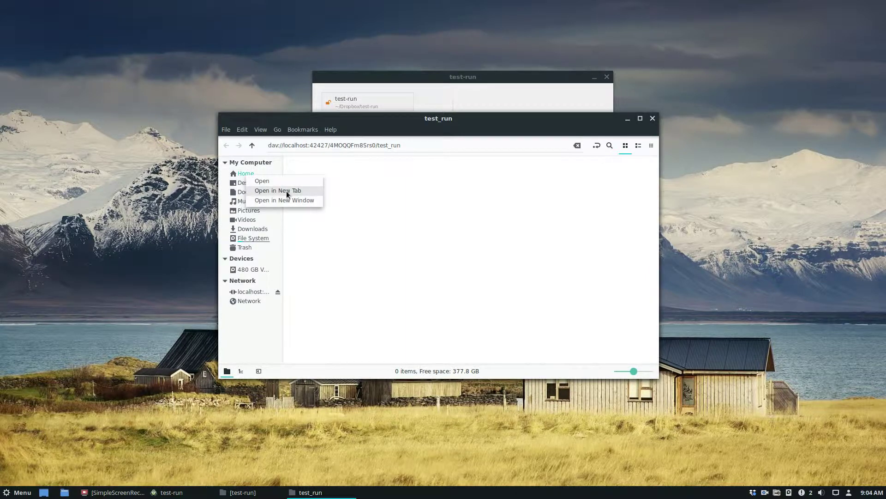
left_click(290, 197)
scroll(545, 337, "down", 2)
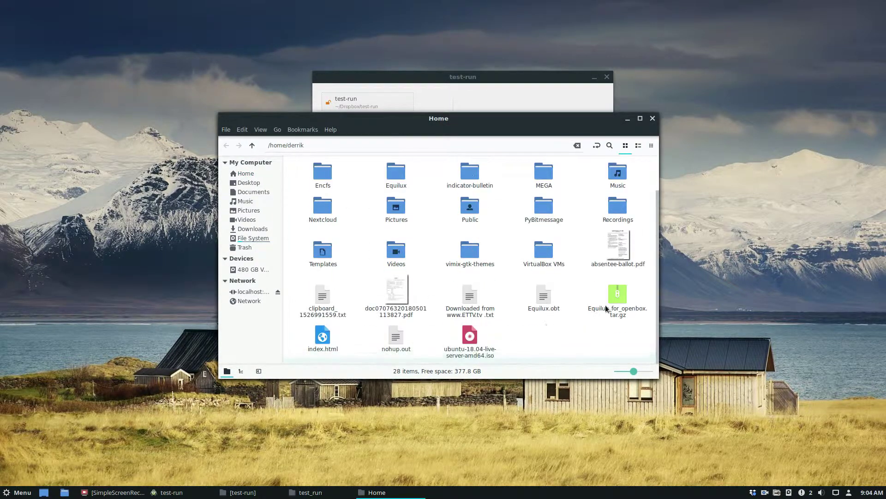
Copy Equilux_for_openbox.tar.gz, nohup.out, clipboard_1526991559.txt and absentee-ballot.pdf into the test_run vault.
left_click(614, 313)
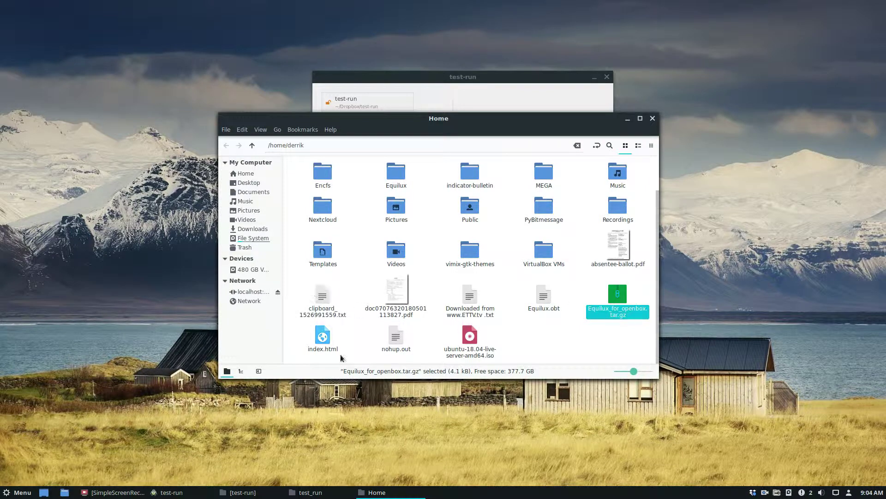
left_click(384, 343, "ctrl")
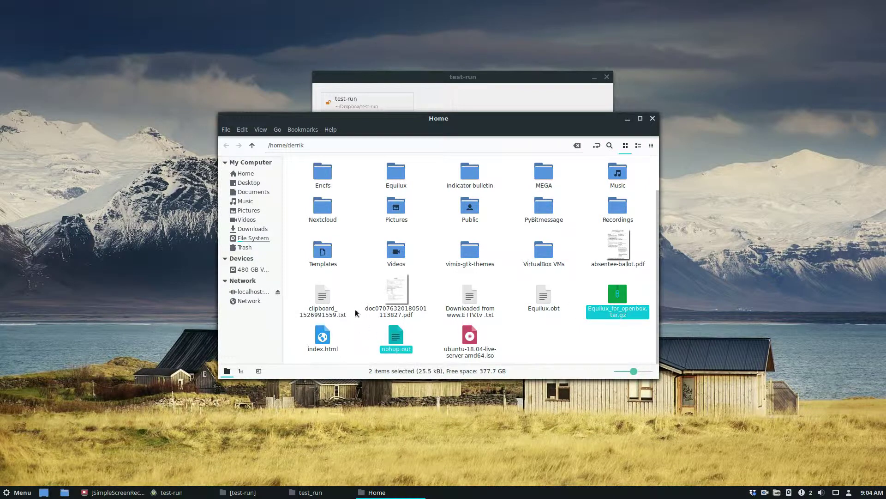
left_click(326, 304, "ctrl")
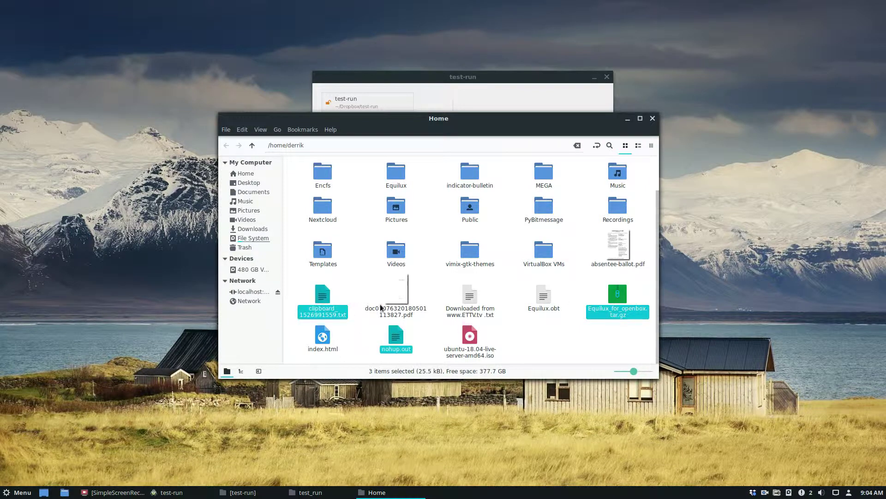
left_click(619, 253, "ctrl")
right_click(619, 253)
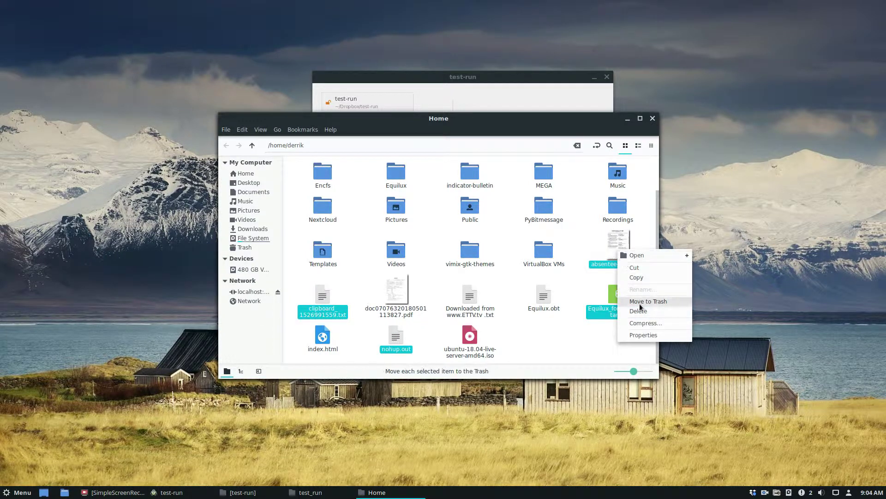
left_click(641, 281)
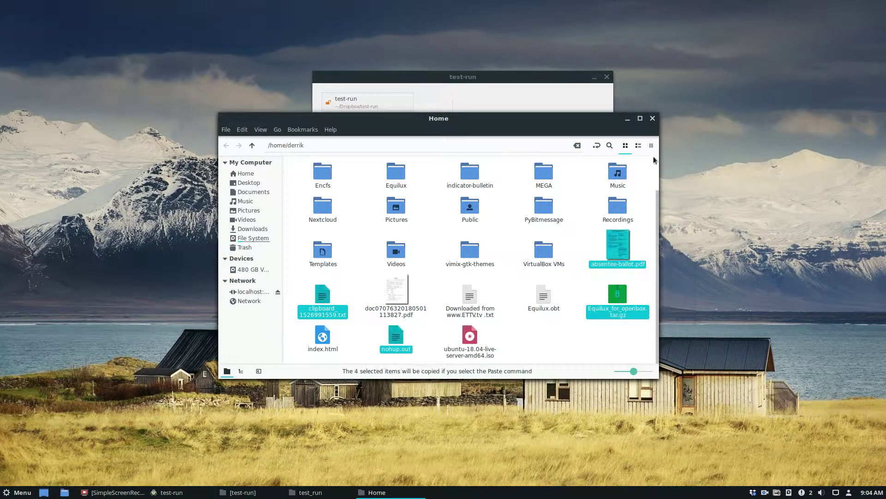
left_click(628, 122)
key("ctrl+v")
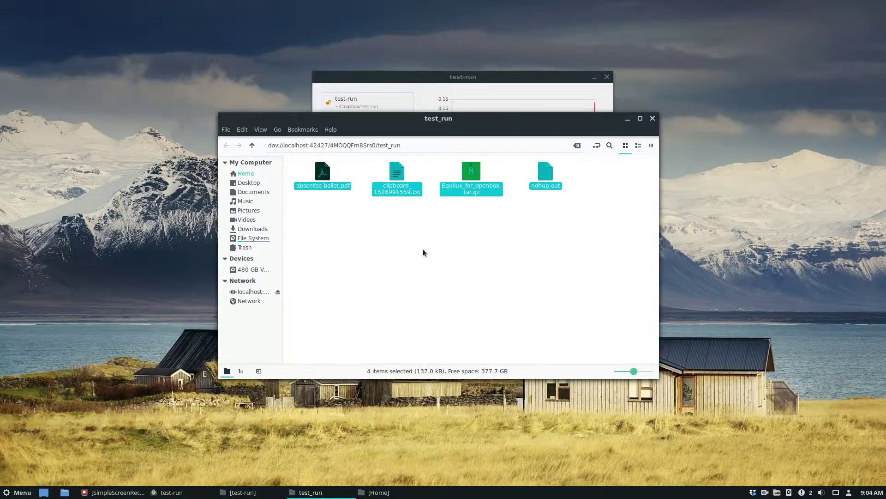
left_click(429, 250)
Check Dropbox's recently synced encrypted files, then lock test-run and close its window.
left_click(627, 118)
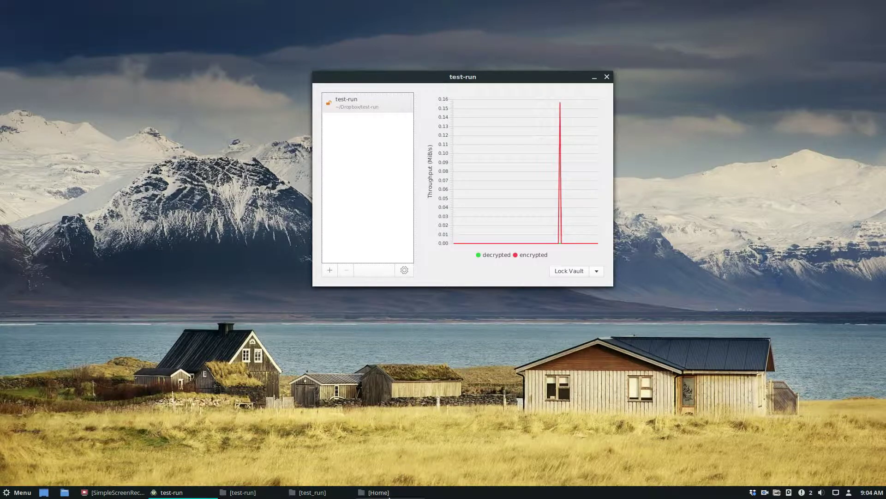
left_click(753, 492)
mouse_move(774, 405)
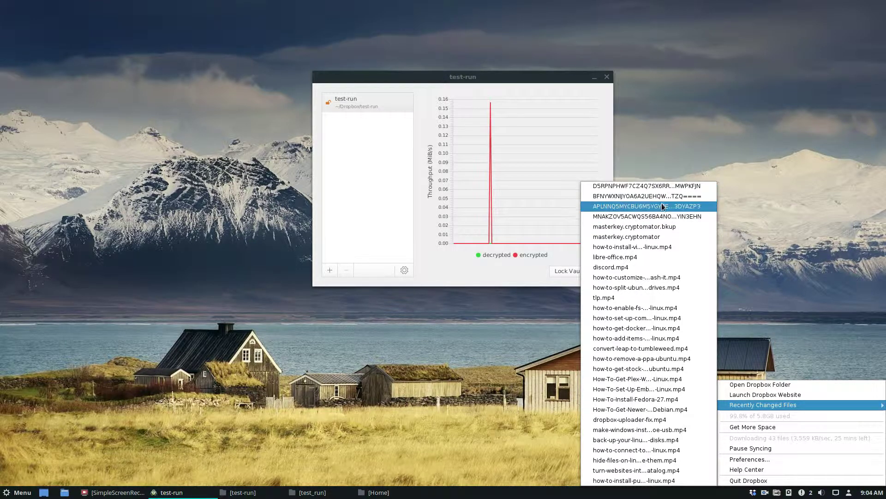
left_click(682, 160)
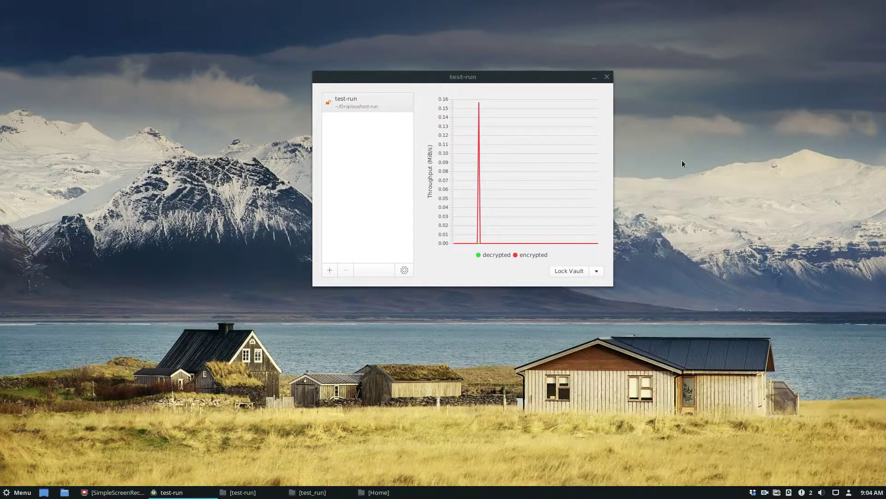
left_click(564, 272)
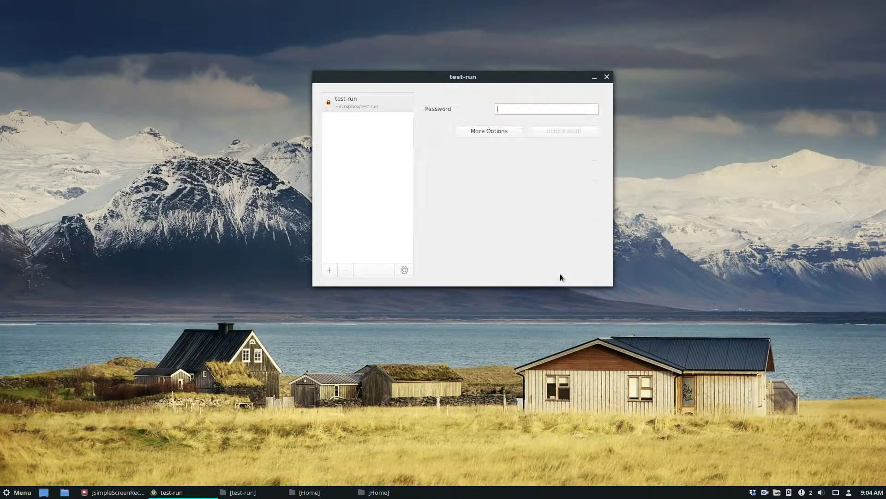
left_click(607, 77)
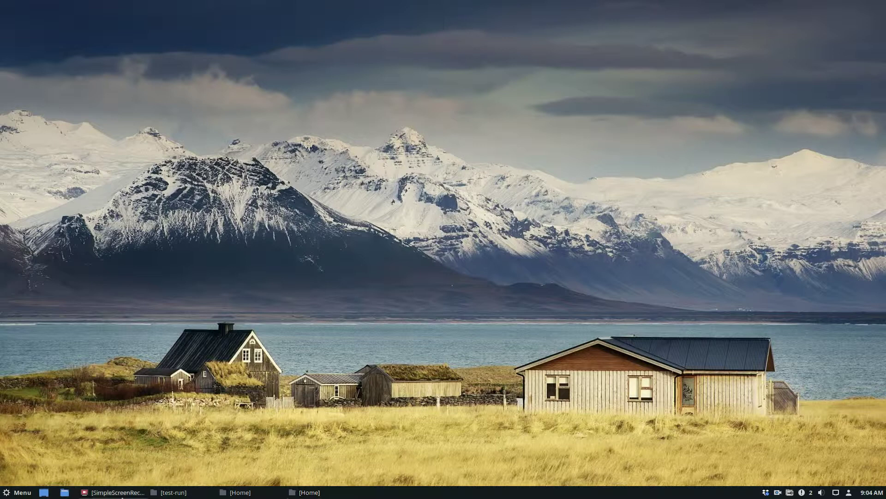
Launch the browser on dropbox.com and maximize it.
left_click(18, 492)
left_click(20, 266)
type("dropbox.com")
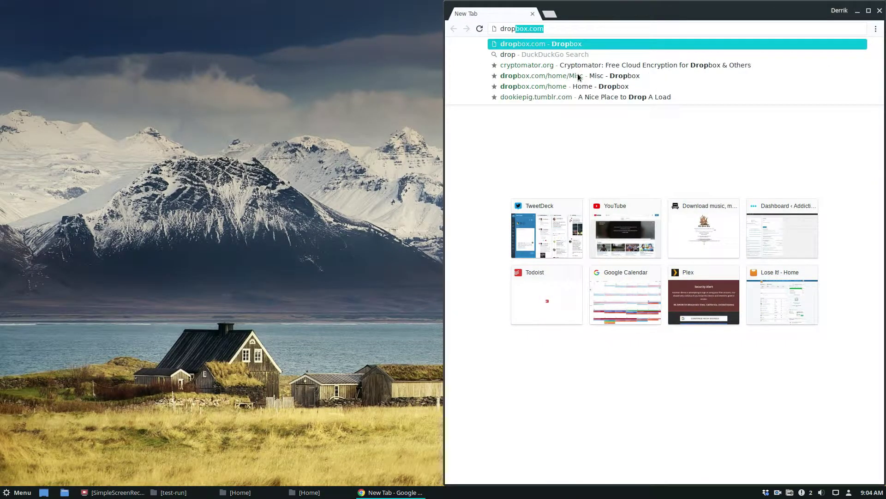
key("Return")
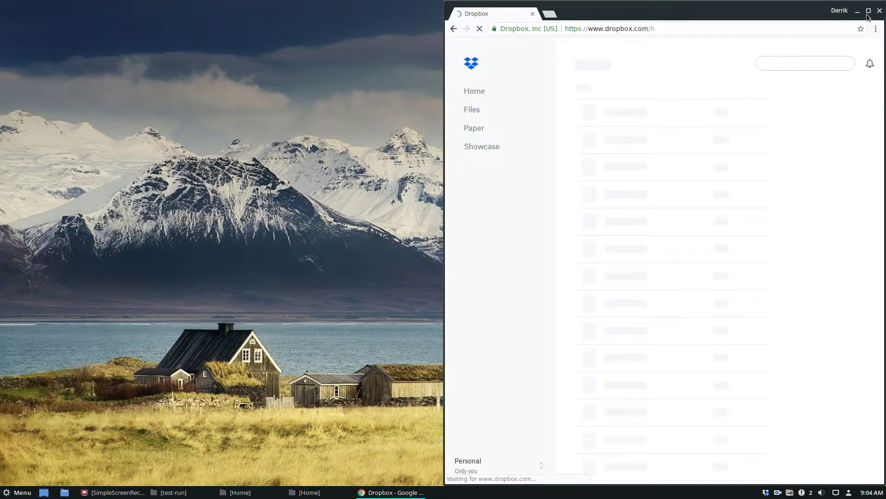
left_click(868, 10)
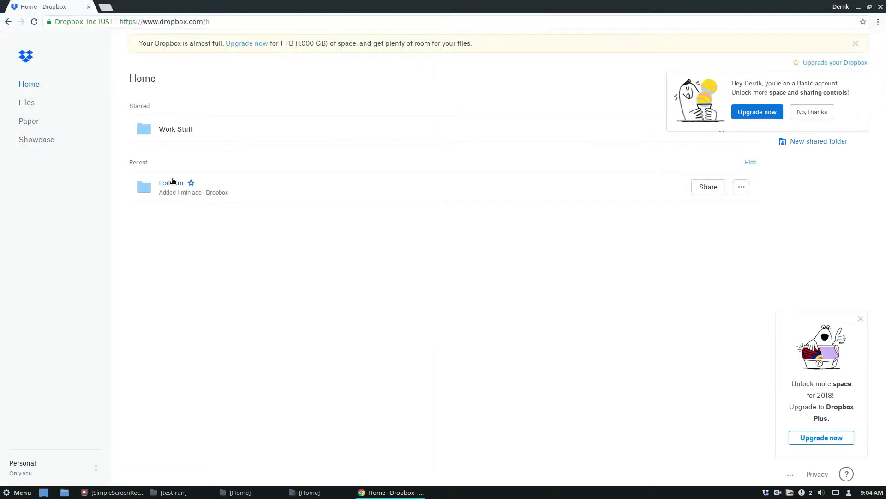
Browse test-run > d > PP > 3IMSTIK7T4YJCFBSP2GHHCRJ3R35Z2 to see four scrambled files, then minimize the browser.
left_click(170, 183)
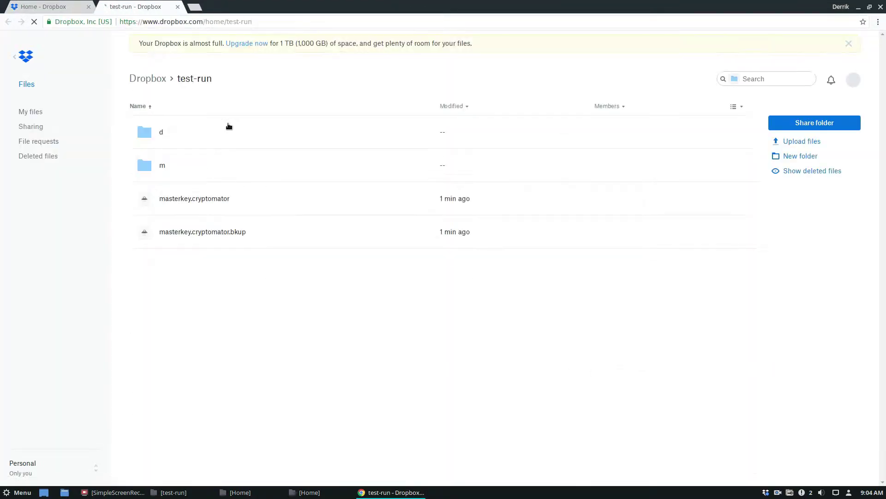
left_click(161, 132)
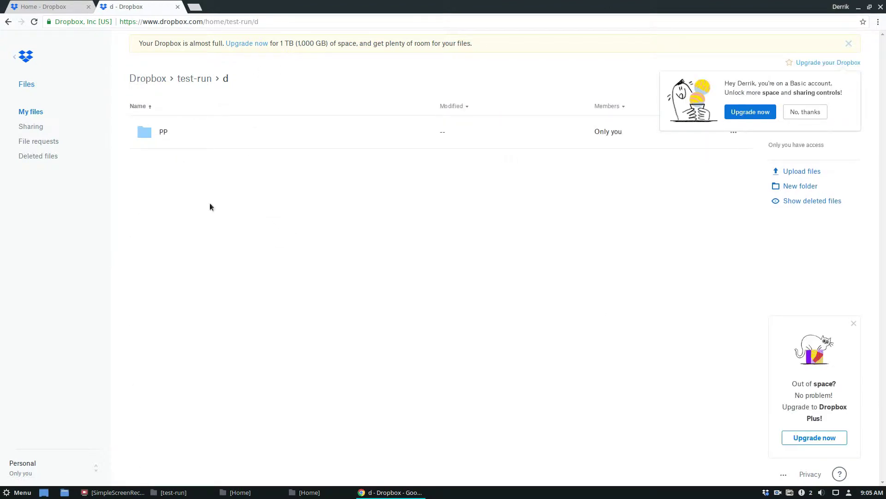
left_click(162, 132)
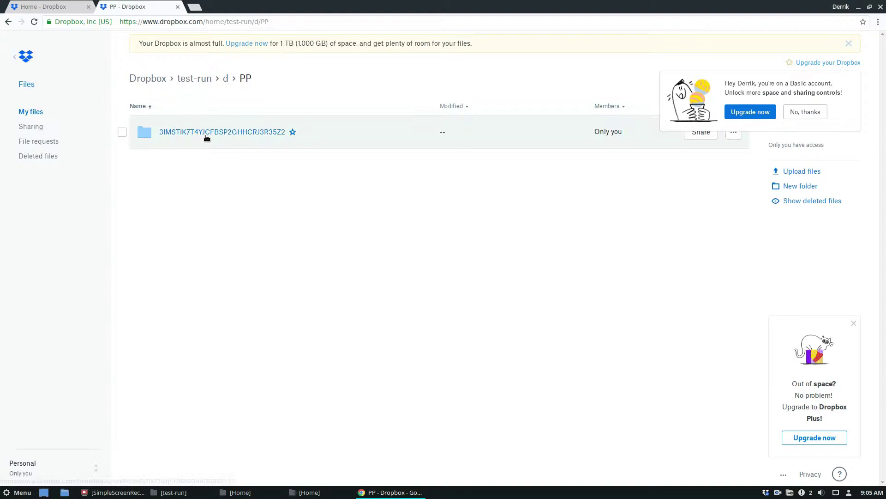
left_click(203, 133)
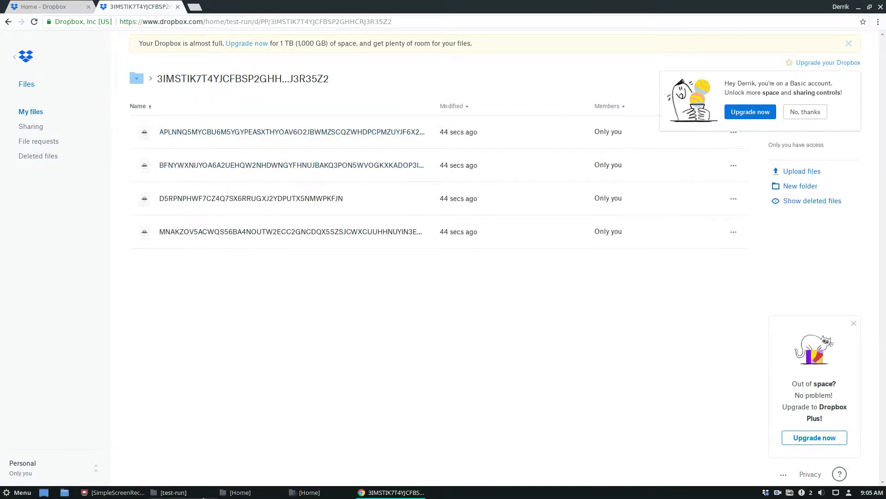
mouse_move(223, 497)
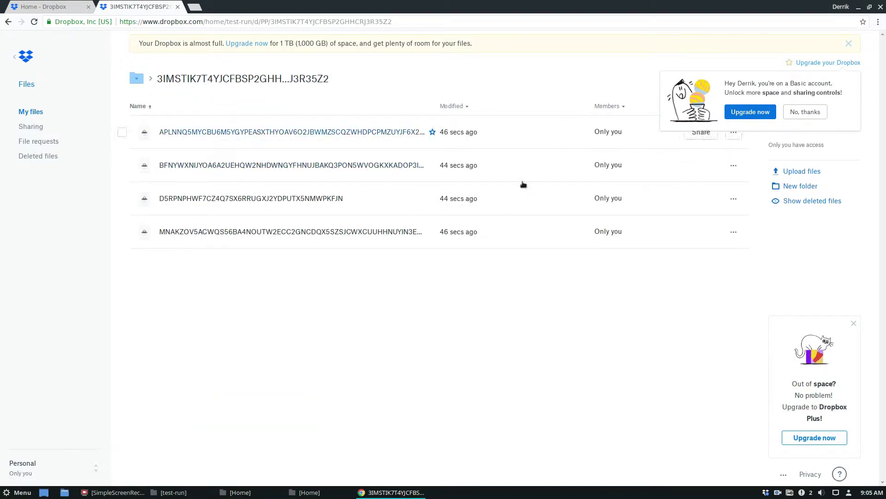
mouse_move(128, 497)
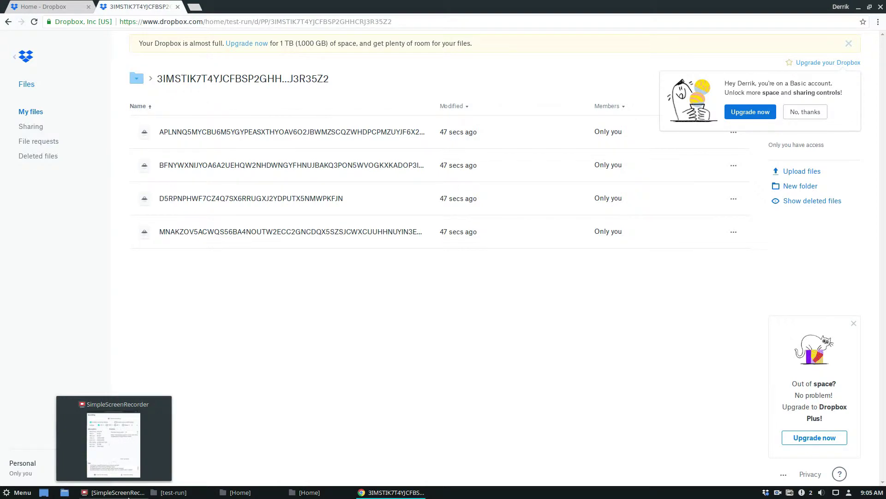
left_click(859, 7)
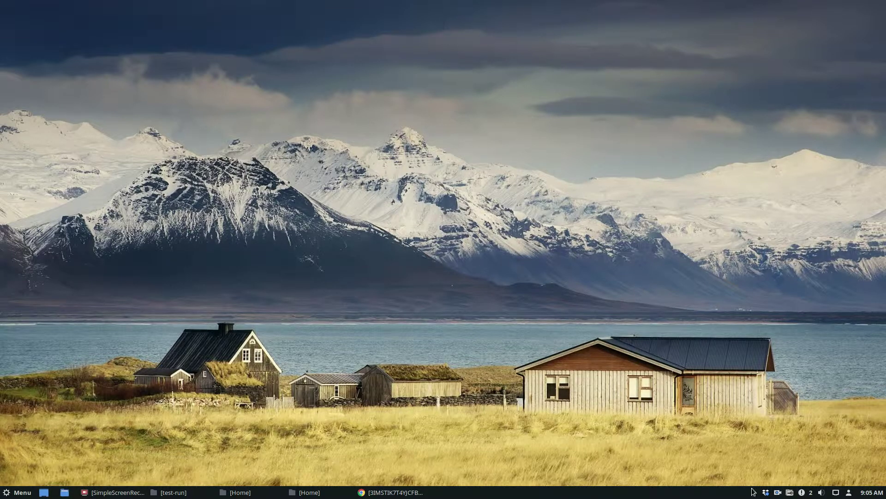
Relaunch Cryptomator, select test-run and unlock it with its password.
left_click(765, 492)
left_click(434, 490)
left_click(18, 492)
type("engr")
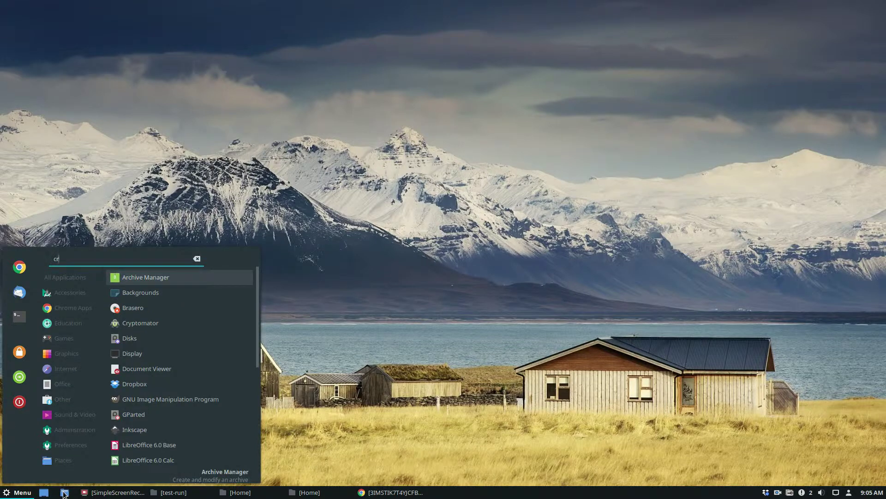
key("Return")
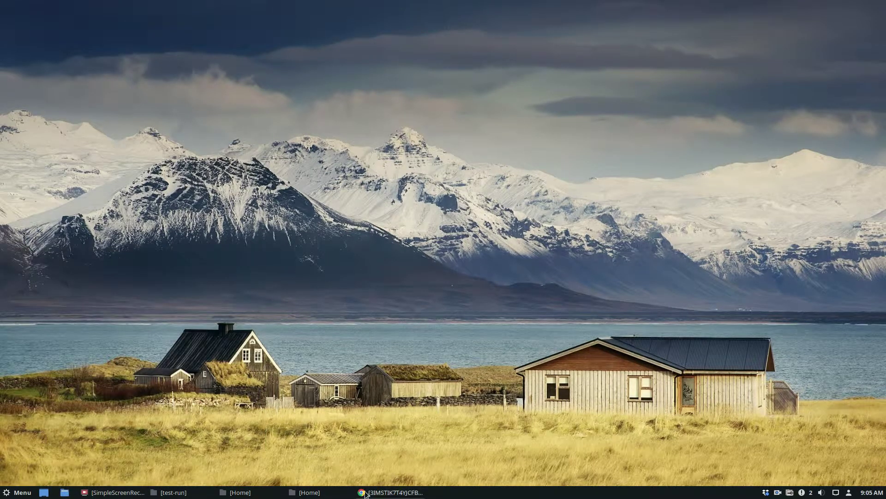
left_click(360, 134)
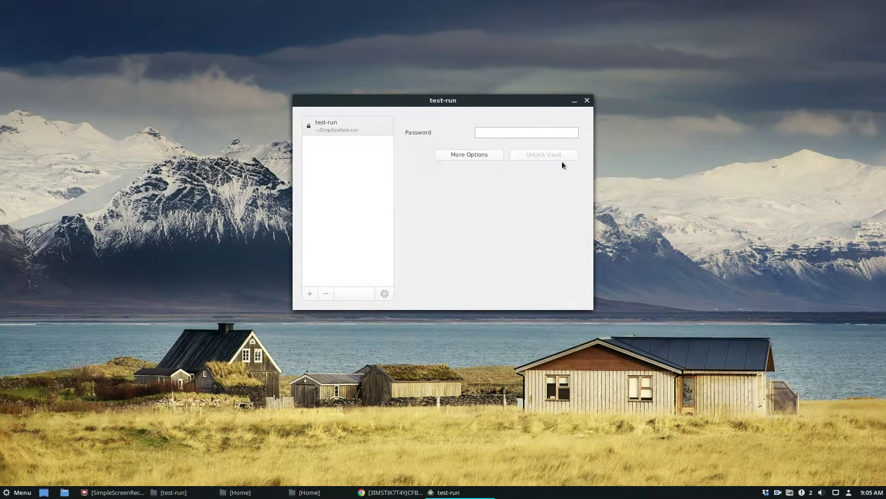
type("***************")
key("Return")
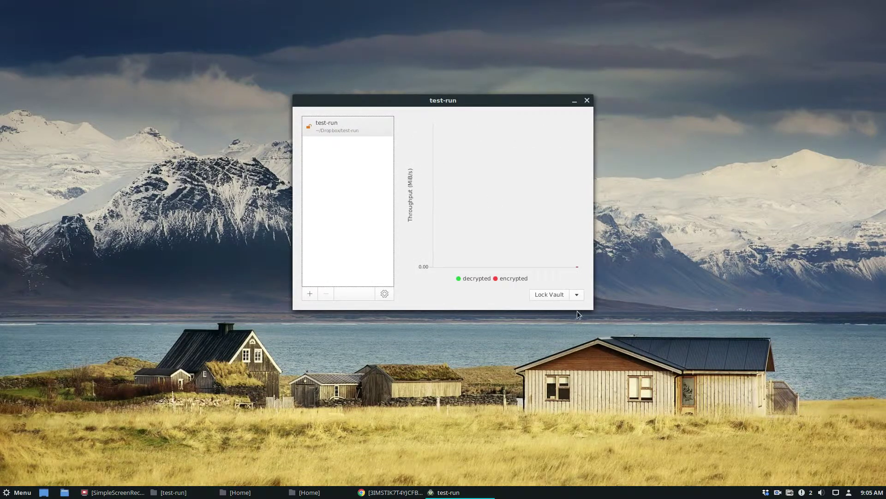
left_click_drag(613, 279, 317, 207)
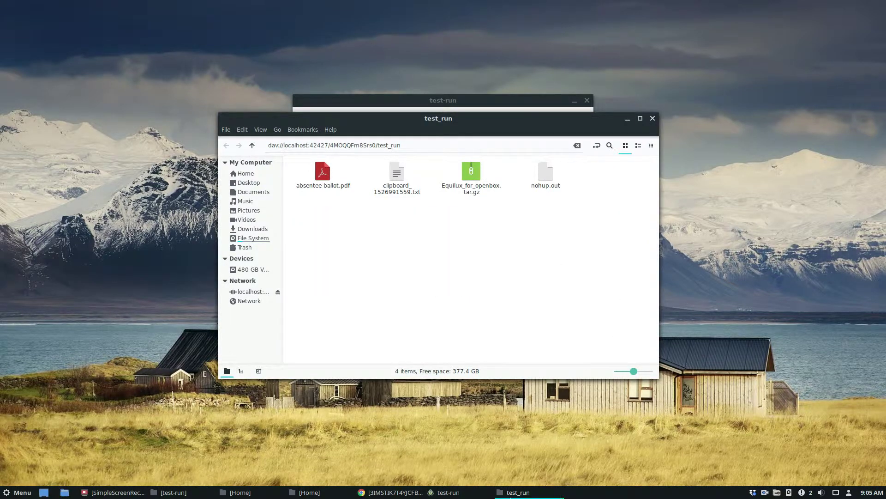
Minimize the test_run Nemo window and the Cryptomator vault window.
left_click(518, 492)
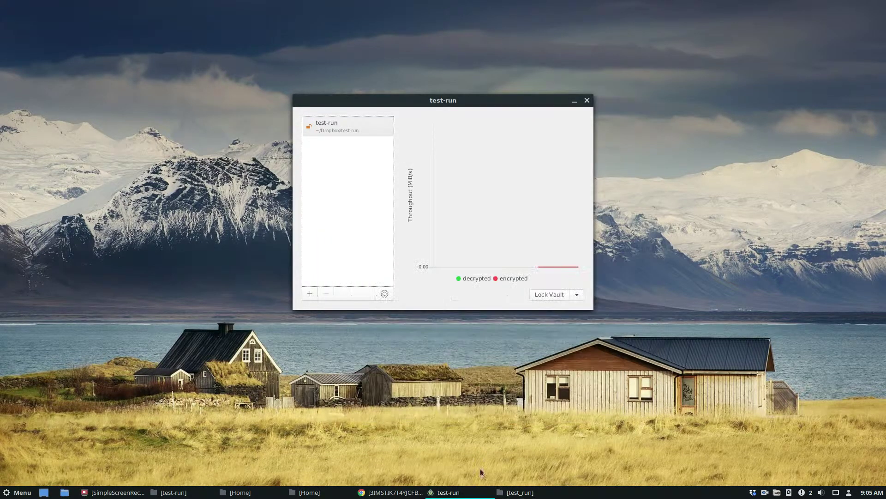
left_click(574, 96)
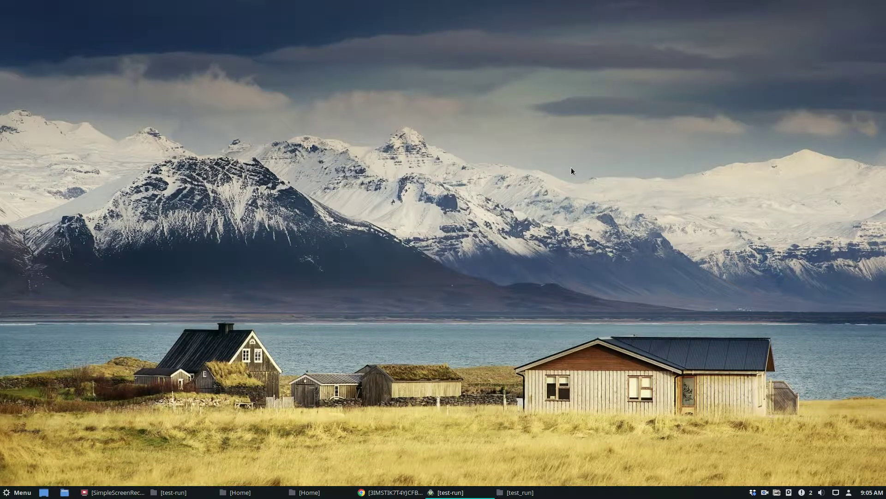